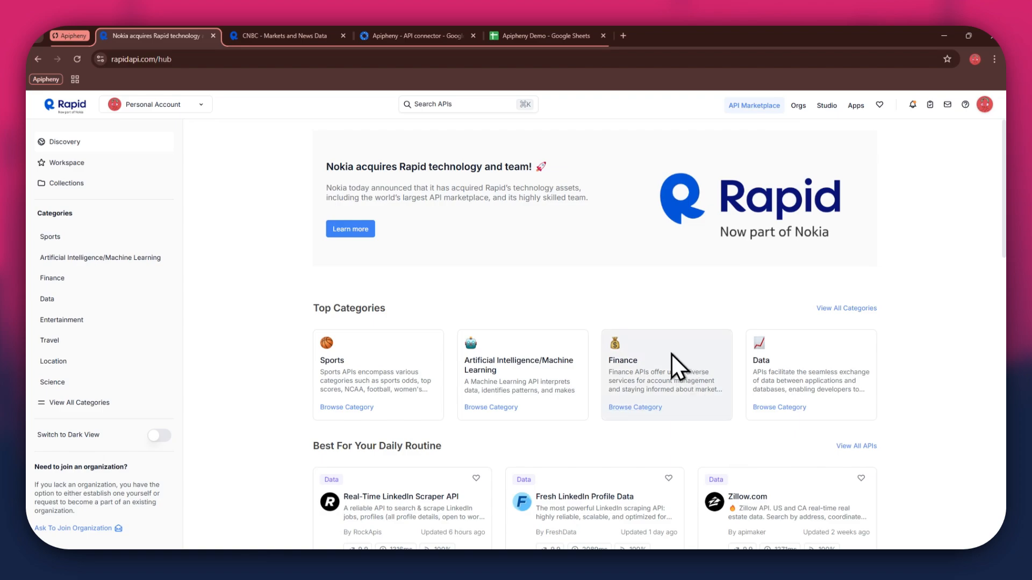
- Search the API hub for "cnbc" and go to the CNBC - Markets and News Data playground page
{"action": "left_click", "coordinate": [454, 105]}
{"action": "type", "text": "cnbc"}
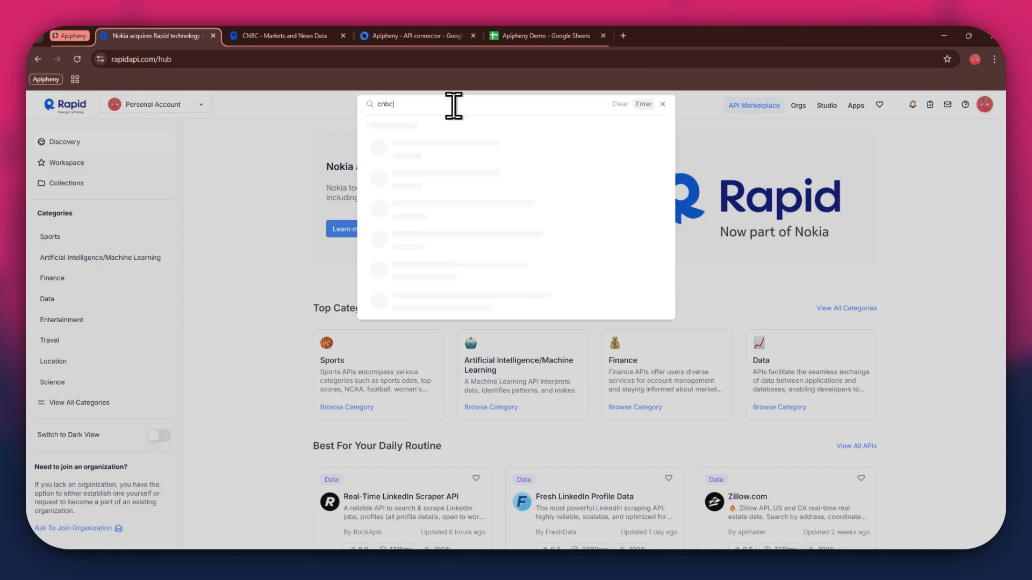
{"action": "key", "text": "Return"}
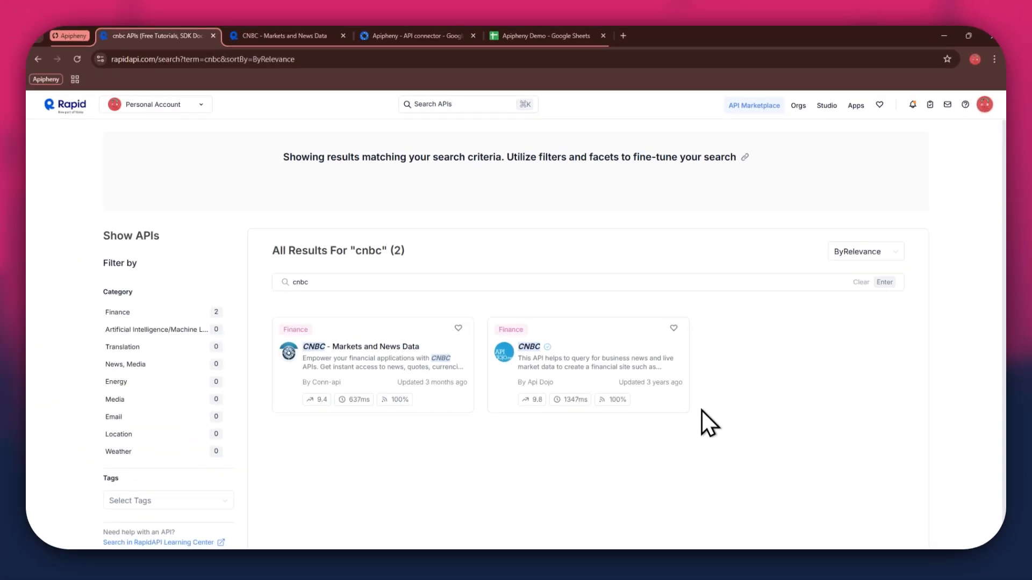
{"action": "left_click", "coordinate": [314, 43]}
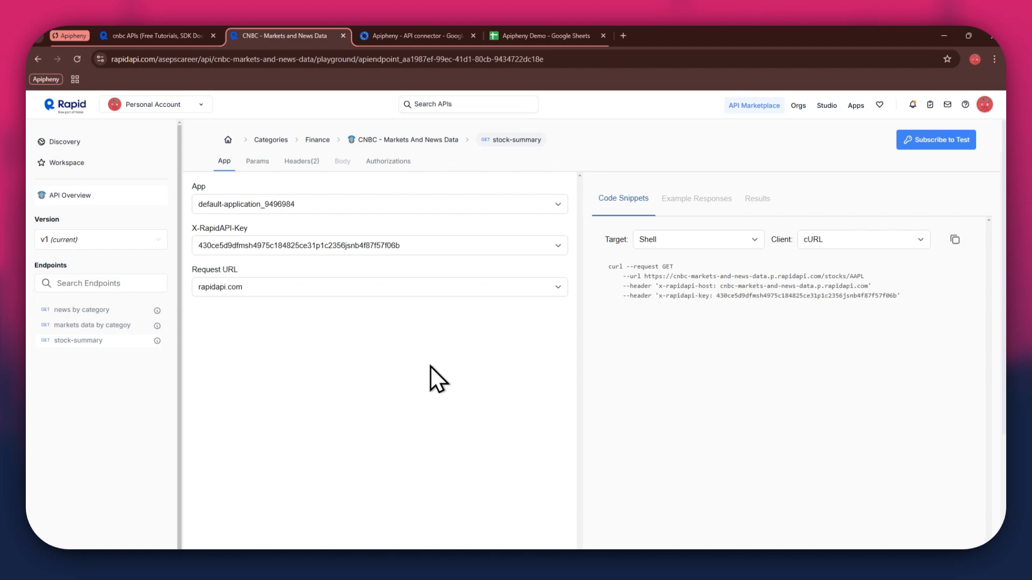
- View the API's subscription pricing and compare the Basic, Pro, Ultra and Mega plans
{"action": "left_click", "coordinate": [957, 161]}
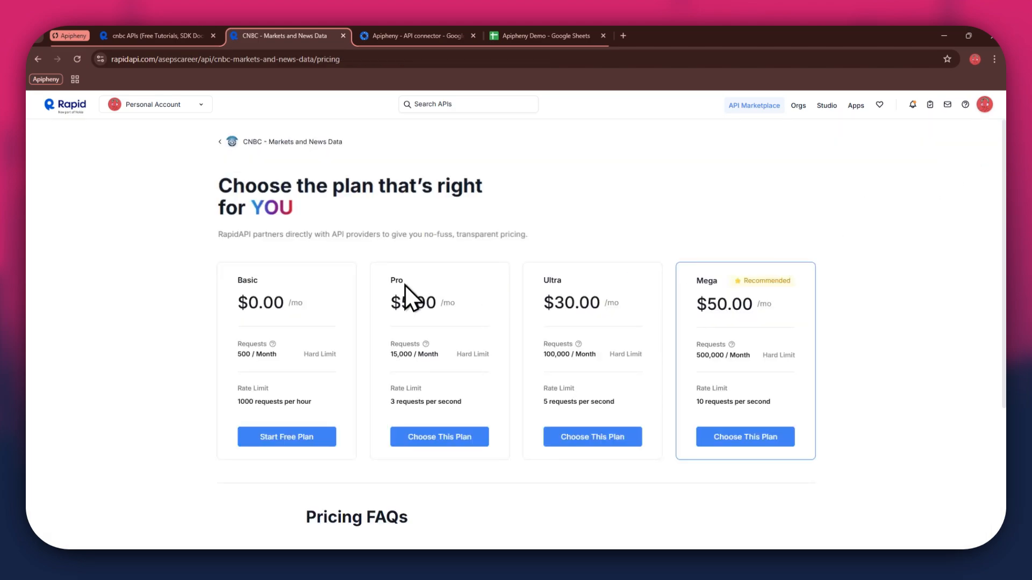
{"action": "left_click_drag", "start_coordinate": [238, 284], "coordinate": [285, 284]}
{"action": "left_click_drag", "start_coordinate": [393, 284], "coordinate": [473, 289]}
{"action": "left_click_drag", "start_coordinate": [592, 293], "coordinate": [644, 288]}
{"action": "left_click_drag", "start_coordinate": [711, 278], "coordinate": [816, 279]}
{"action": "left_click", "coordinate": [978, 283]}
- Subscribe to the free Basic plan and open the API's stock-summary endpoint
{"action": "left_click", "coordinate": [311, 434]}
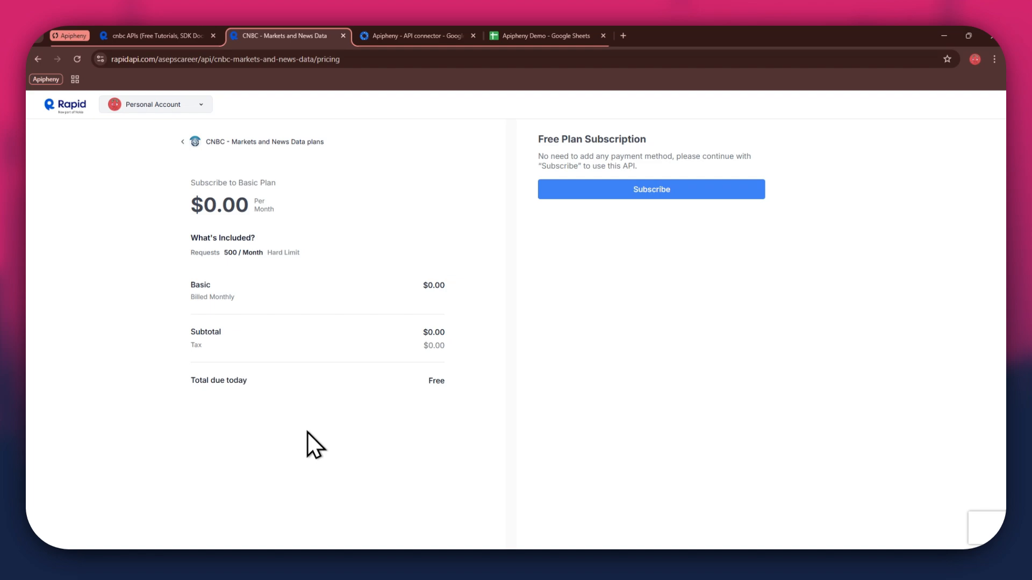
{"action": "left_click", "coordinate": [673, 191]}
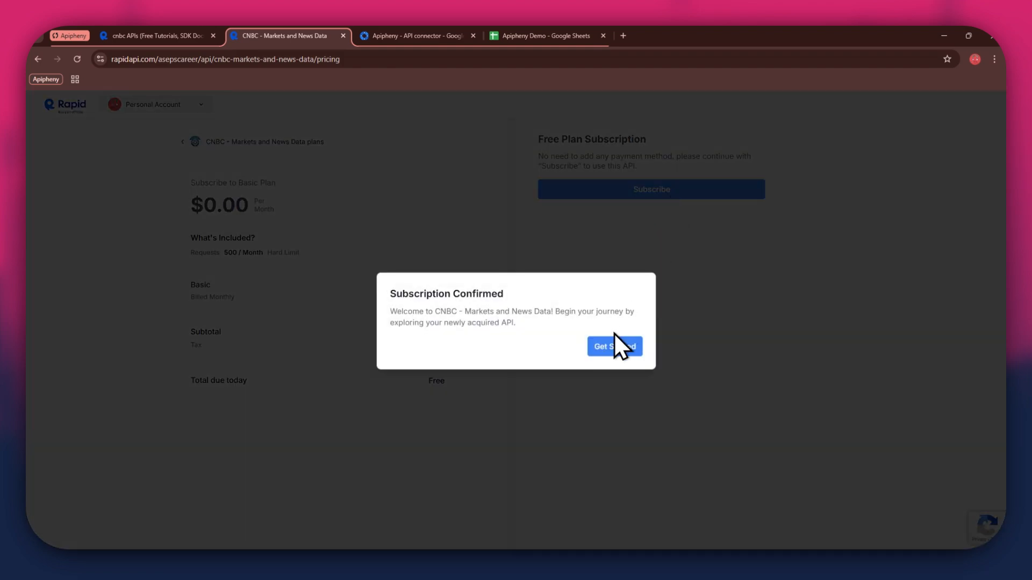
{"action": "left_click", "coordinate": [615, 346]}
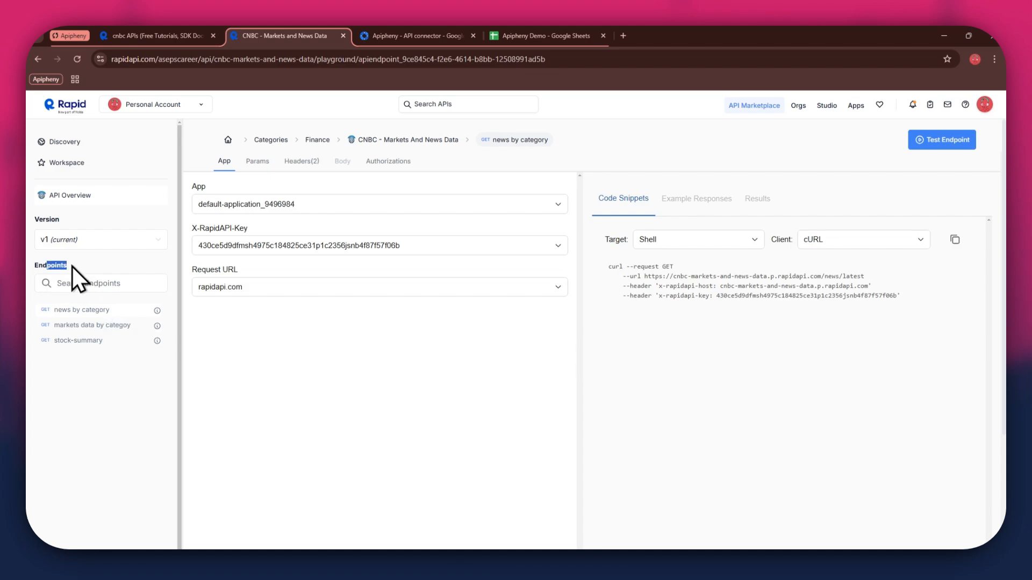
{"action": "left_click", "coordinate": [102, 342]}
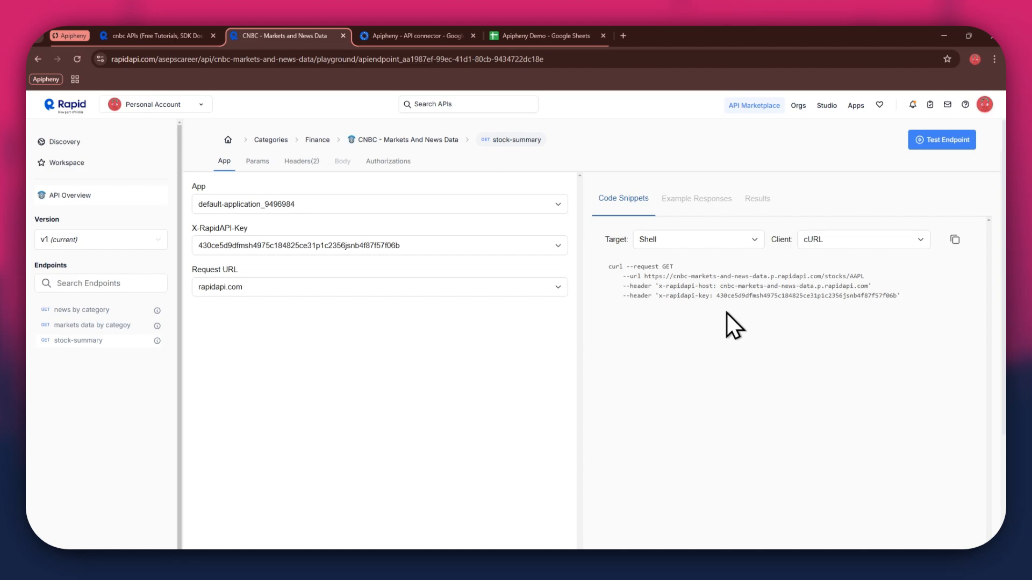
- Switch to the Apipheny Demo spreadsheet in Google Sheets and open the Apipheny API import form
{"action": "left_click", "coordinate": [420, 36]}
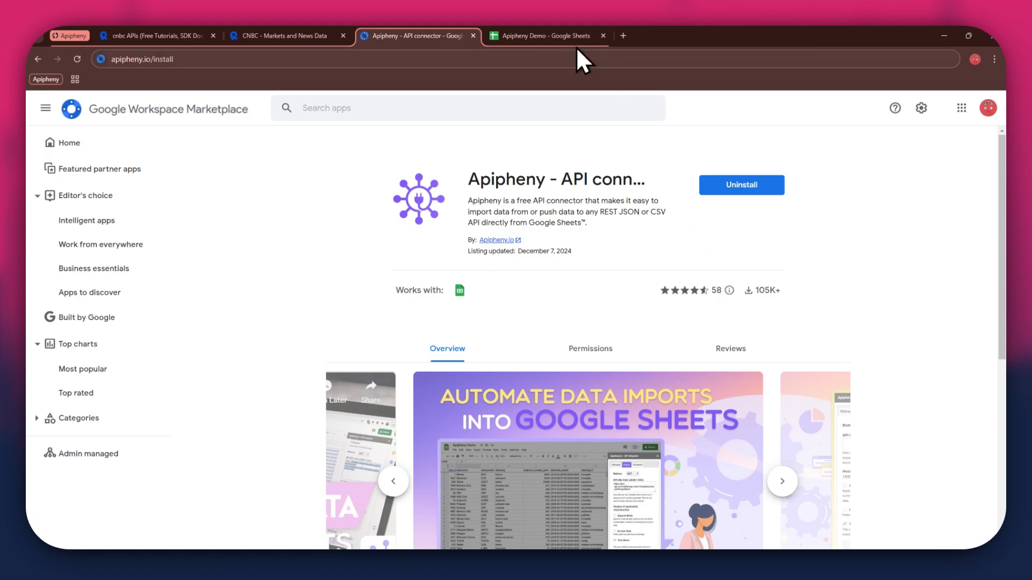
{"action": "left_click", "coordinate": [559, 36]}
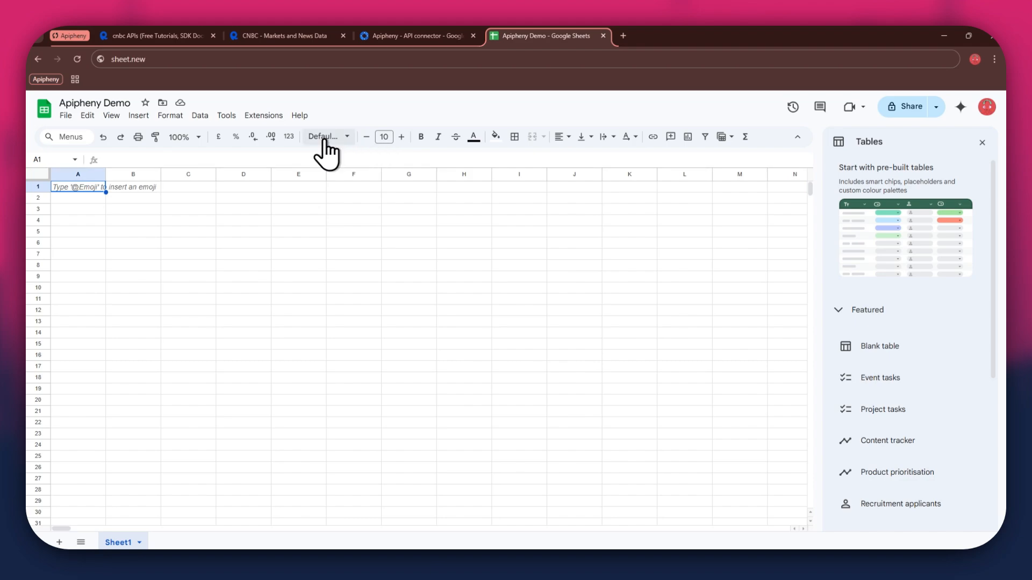
{"action": "left_click", "coordinate": [266, 116]}
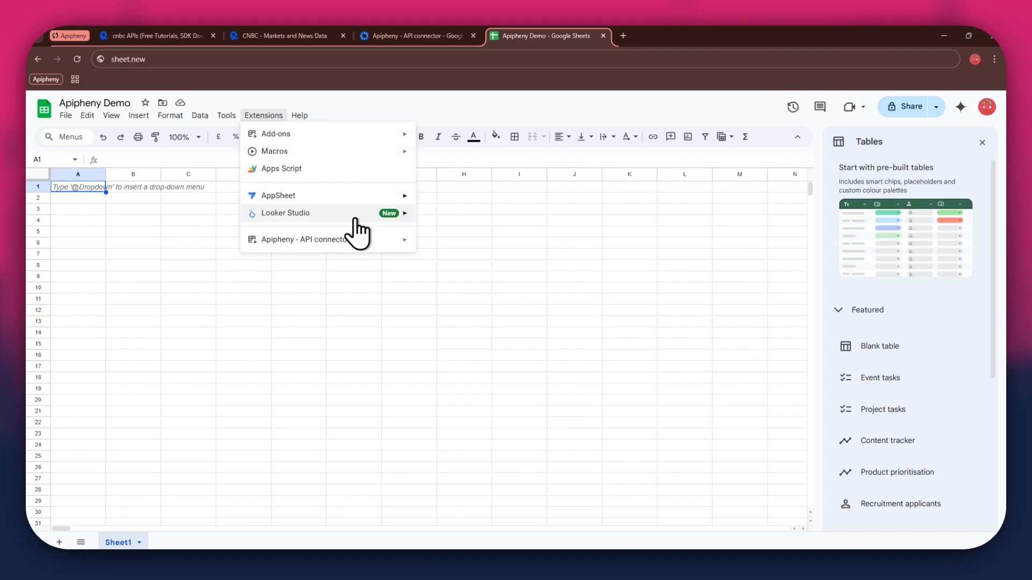
{"action": "mouse_move", "coordinate": [365, 240]}
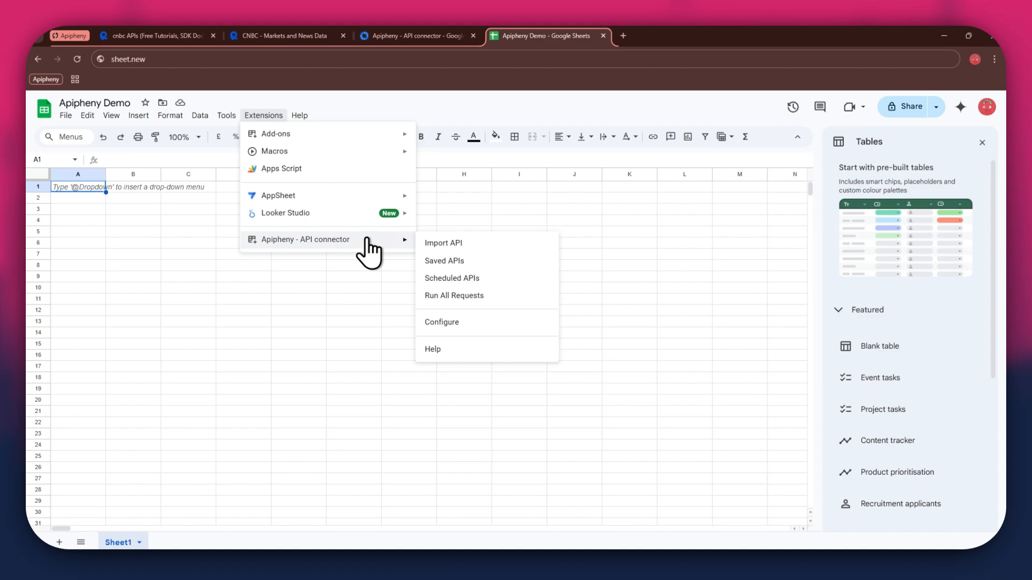
{"action": "left_click", "coordinate": [482, 243]}
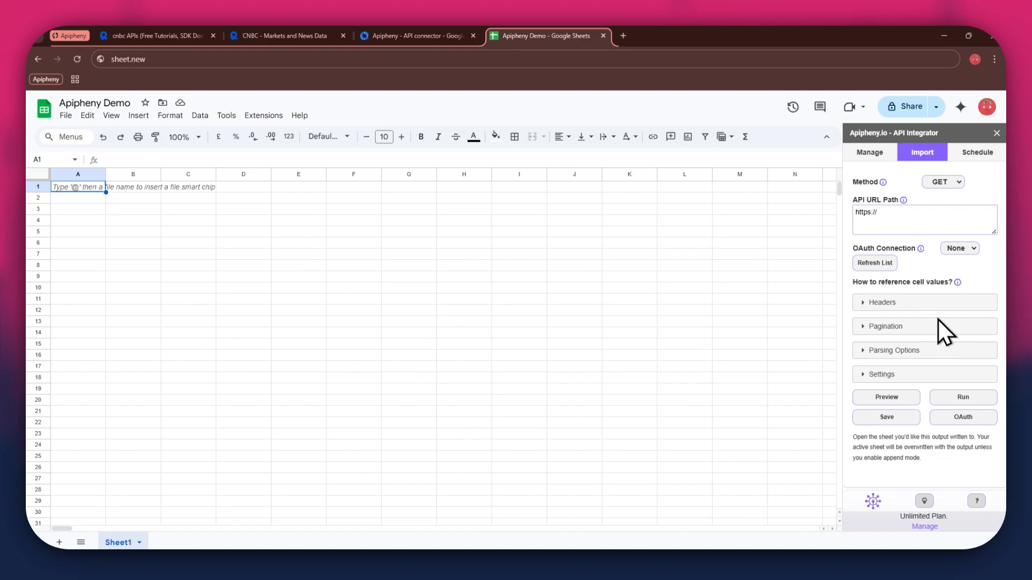
{"action": "left_click", "coordinate": [307, 35]}
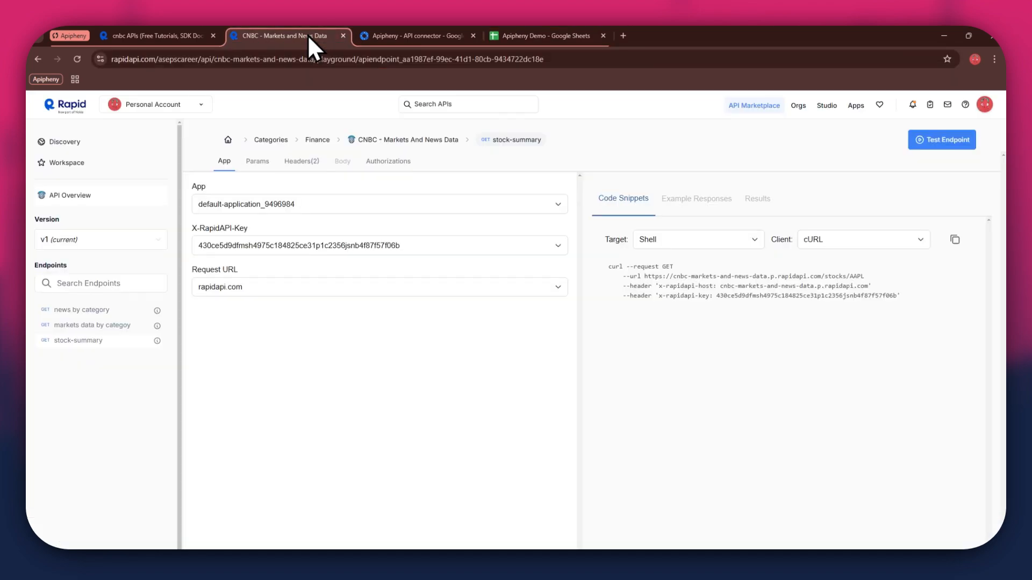
{"action": "left_click_drag", "start_coordinate": [645, 276], "coordinate": [863, 277]}
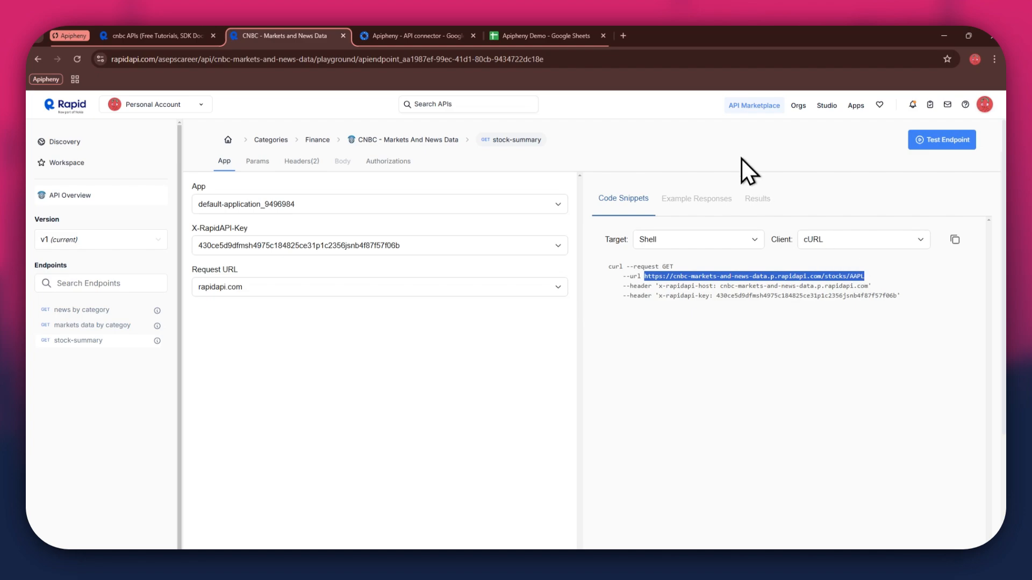
{"action": "left_click", "coordinate": [559, 36]}
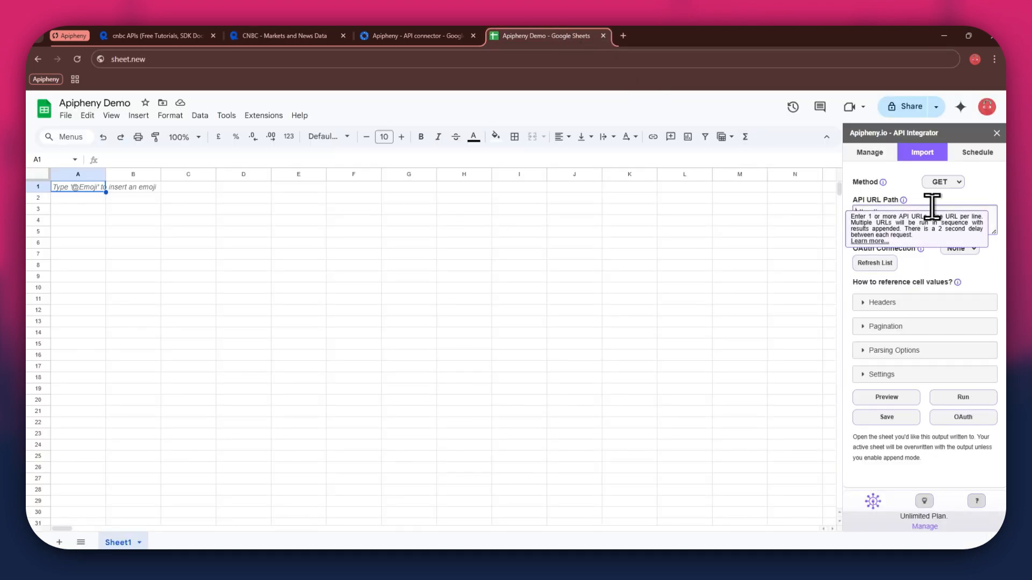
{"action": "triple_click", "coordinate": [942, 222]}
{"action": "type", "text": "https://cnbc-markets-and-news-data.p.rapidapi.com/stocks/AAPL"}
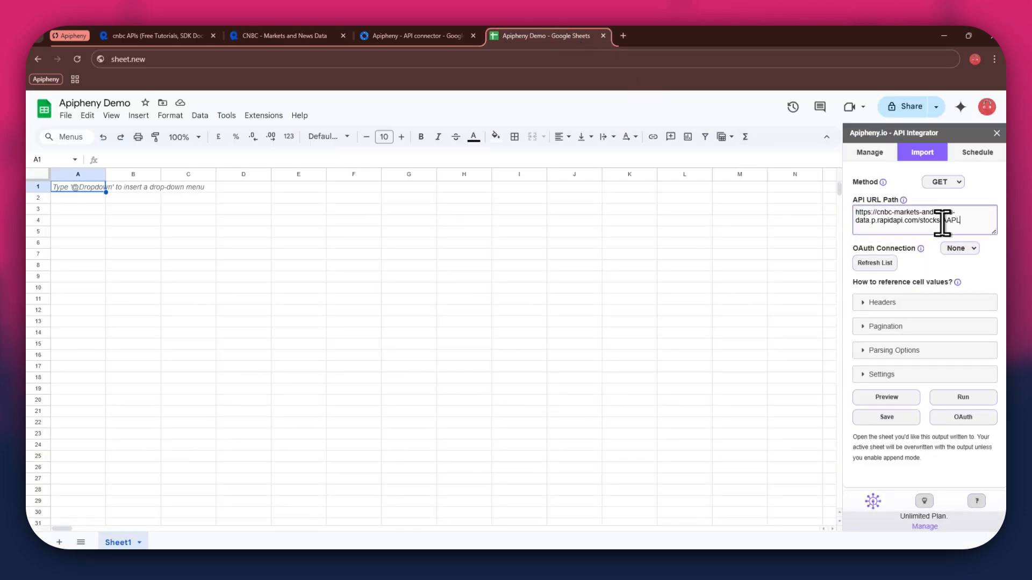
- Add two new header rows to the Apipheny import request
{"action": "left_click", "coordinate": [914, 304]}
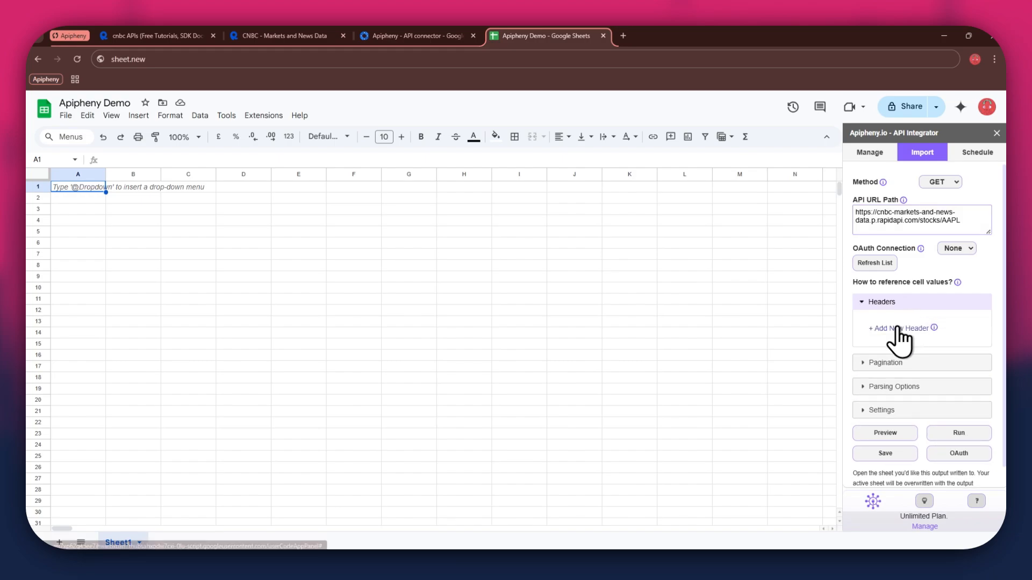
{"action": "left_click", "coordinate": [895, 329]}
{"action": "left_click", "coordinate": [893, 345]}
- Fill the first header from the RapidAPI snippet with key x-rapidapi-host and value cnbc-markets-and-news-data.p.rapidapi.com
{"action": "left_click", "coordinate": [891, 330]}
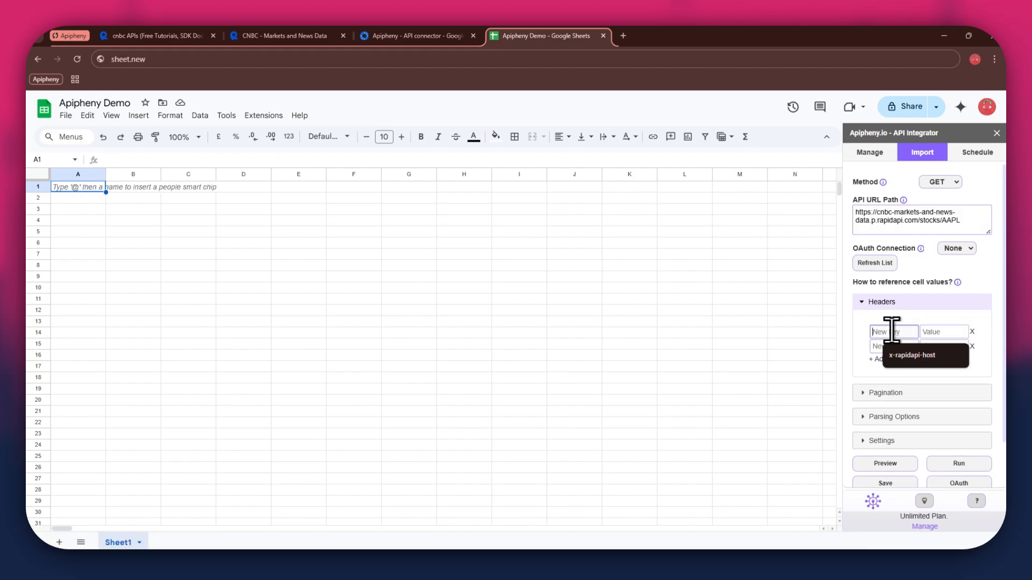
{"action": "left_click", "coordinate": [273, 36]}
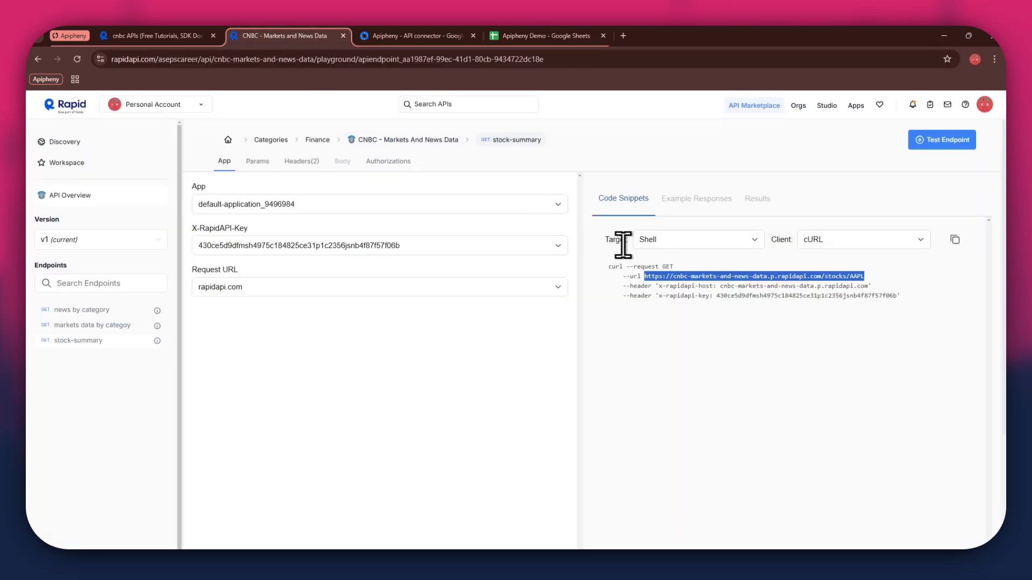
{"action": "left_click_drag", "start_coordinate": [661, 291], "coordinate": [712, 287]}
{"action": "left_click", "coordinate": [546, 35]}
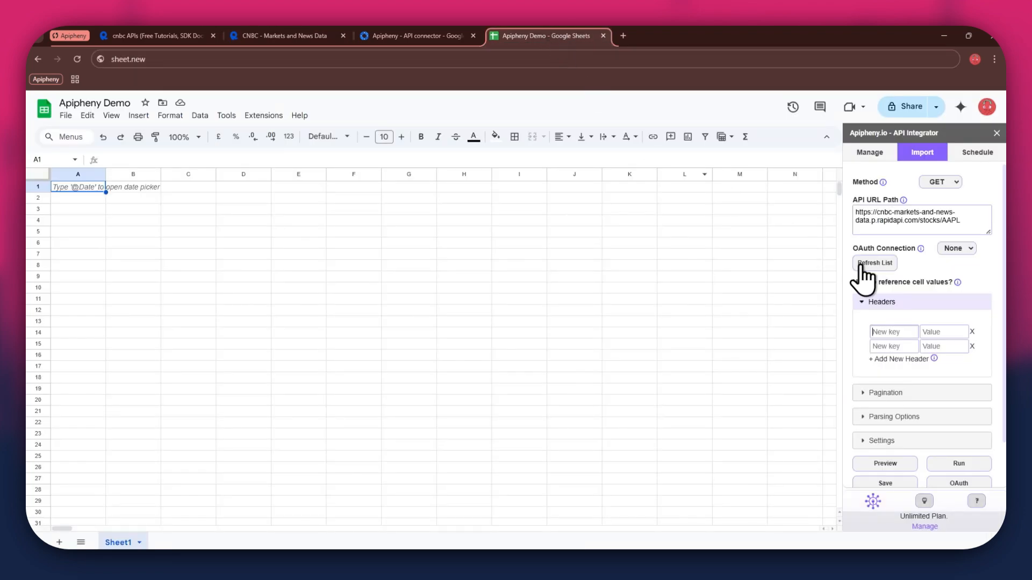
{"action": "left_click", "coordinate": [945, 331]}
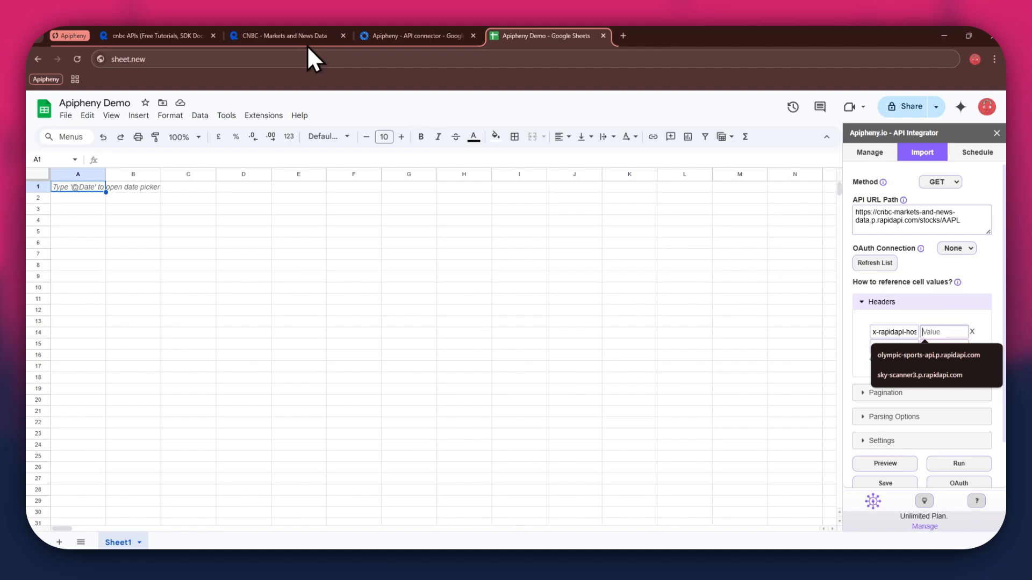
{"action": "left_click", "coordinate": [295, 34]}
{"action": "left_click_drag", "start_coordinate": [719, 287], "coordinate": [858, 288]}
{"action": "key", "text": "ctrl+c"}
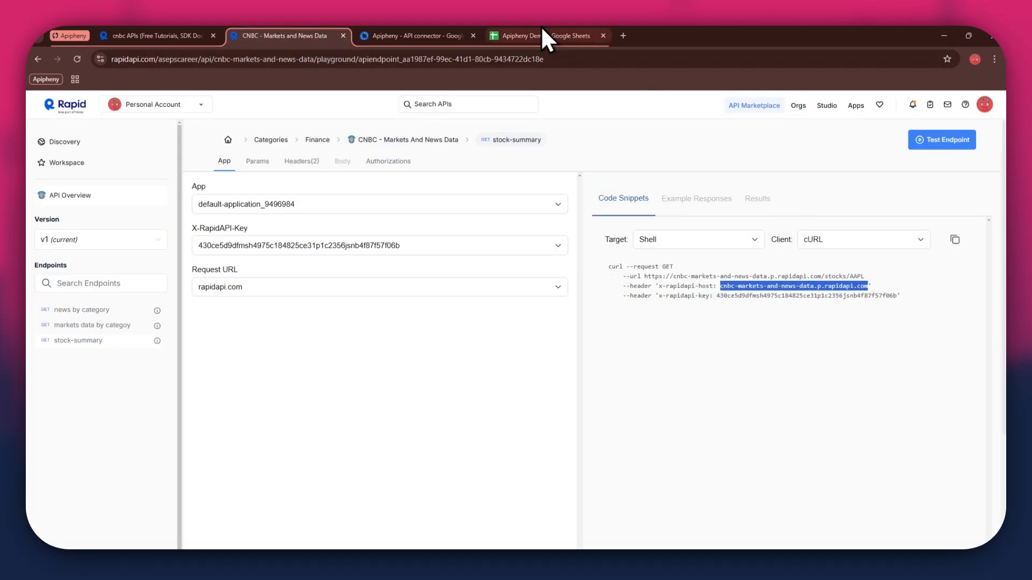
{"action": "left_click", "coordinate": [546, 35]}
{"action": "key", "text": "ctrl+v"}
- Copy x-rapidapi-key from the RapidAPI snippet into the second header's key field
{"action": "left_click", "coordinate": [901, 346]}
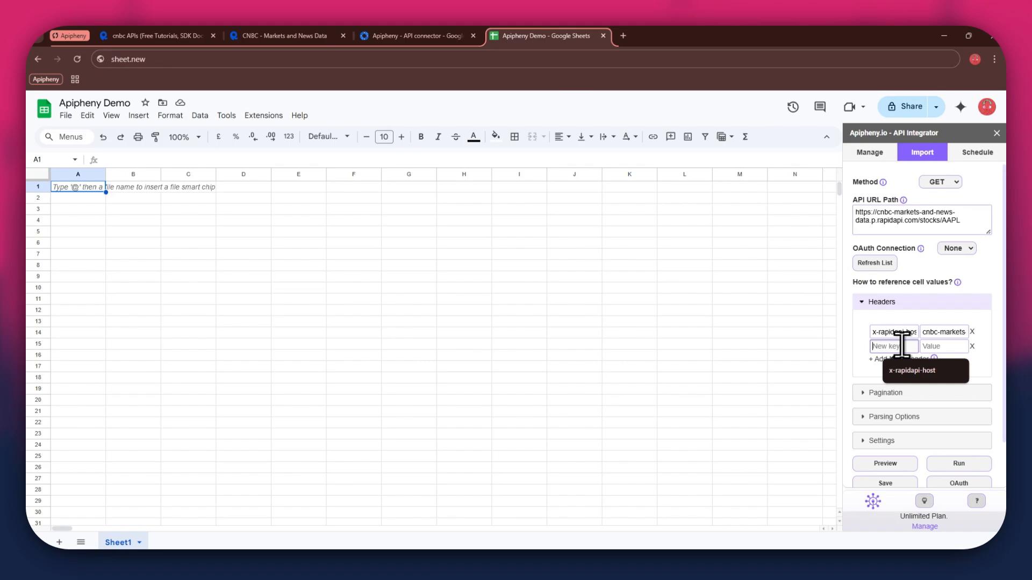
{"action": "left_click", "coordinate": [325, 36]}
{"action": "left_click_drag", "start_coordinate": [660, 295], "coordinate": [709, 295]}
{"action": "key", "text": "ctrl+c"}
{"action": "left_click", "coordinate": [546, 35]}
{"action": "key", "text": "ctrl+v"}
- Paste the RapidAPI key as the x-rapidapi-key header's value and run the request into Sheet1
{"action": "left_click", "coordinate": [941, 346]}
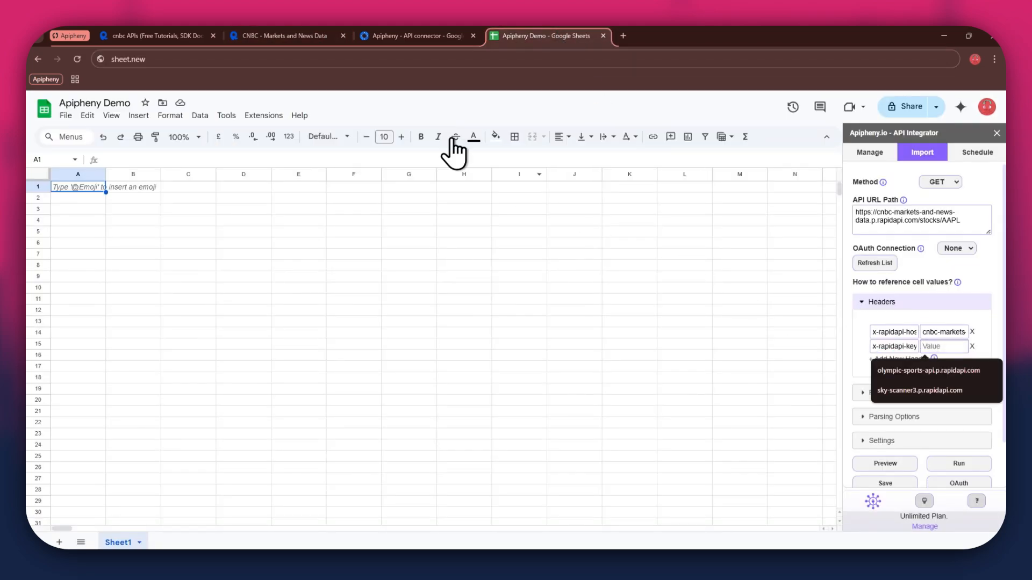
{"action": "left_click", "coordinate": [325, 35]}
{"action": "double_click", "coordinate": [745, 295]}
{"action": "key", "text": "ctrl+c"}
{"action": "left_click", "coordinate": [546, 36]}
{"action": "key", "text": "ctrl+v"}
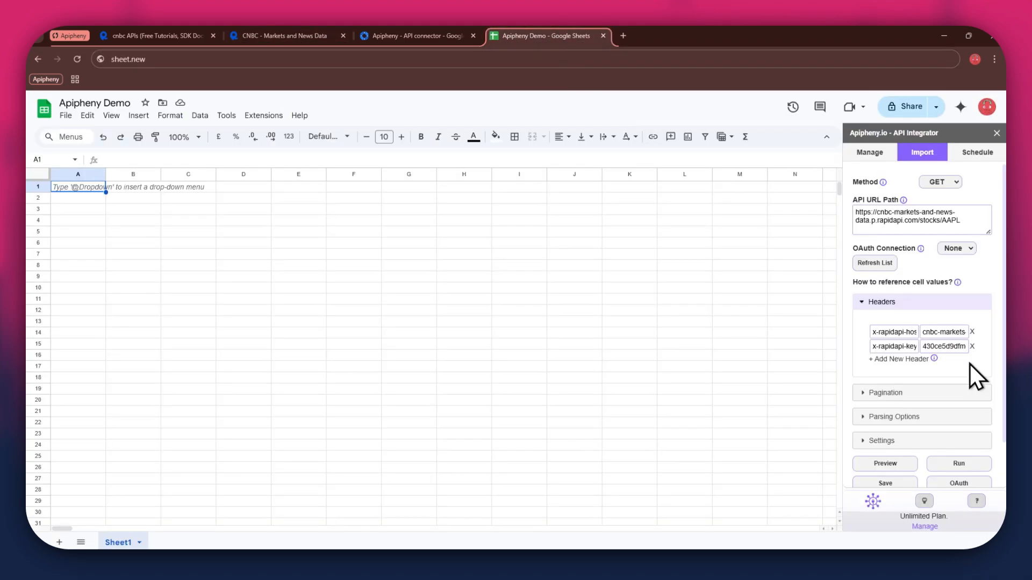
{"action": "left_click", "coordinate": [958, 464]}
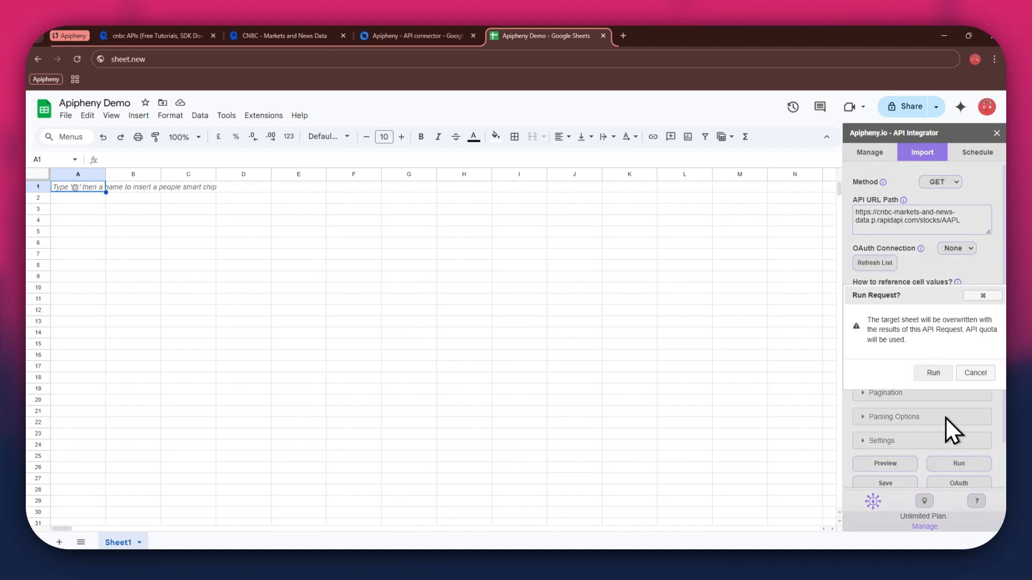
{"action": "left_click", "coordinate": [934, 374]}
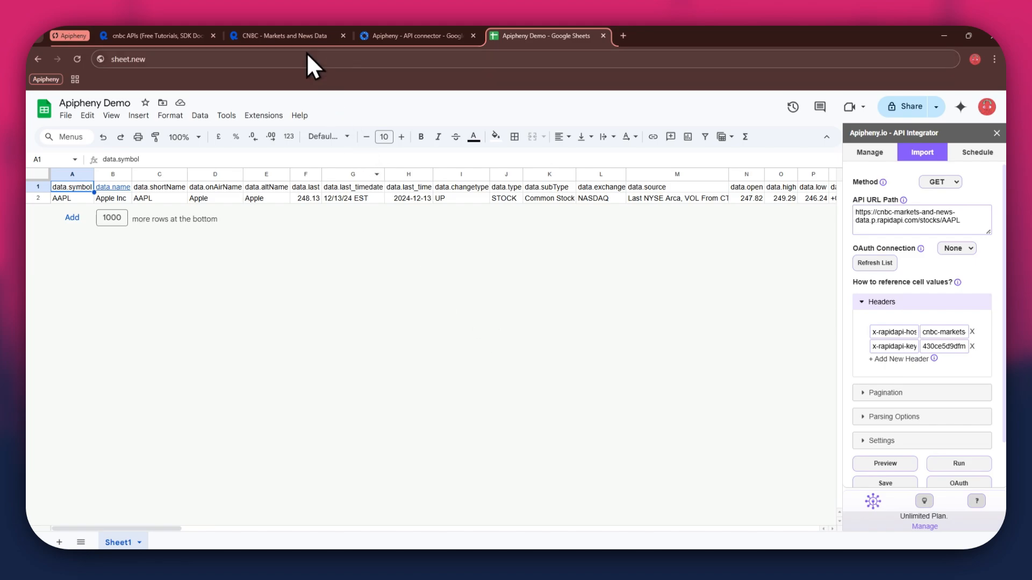
- Return to the stock-summary endpoint on RapidAPI and set its symbol path parameter to MSFT
{"action": "left_click", "coordinate": [296, 37]}
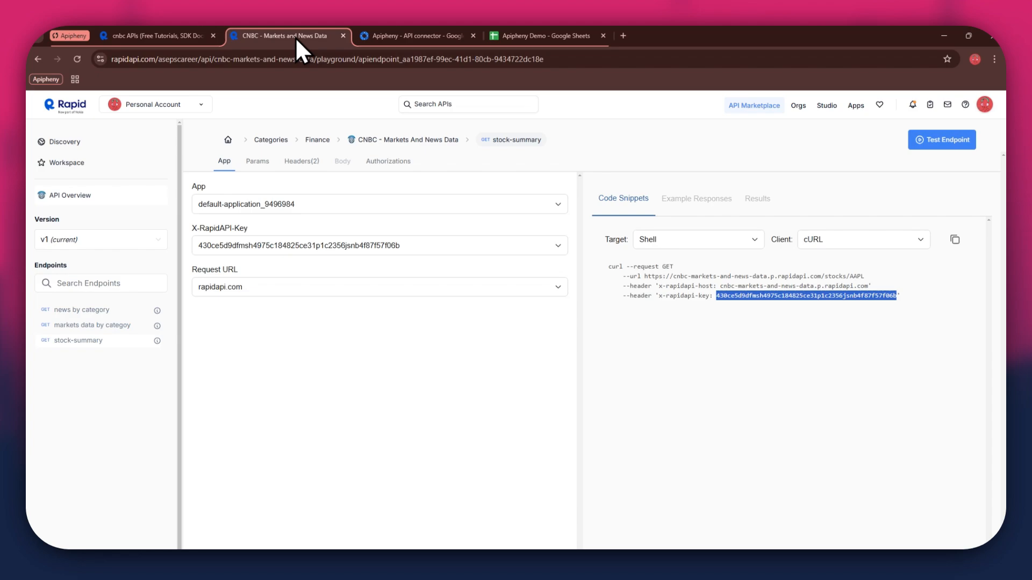
{"action": "left_click", "coordinate": [260, 160]}
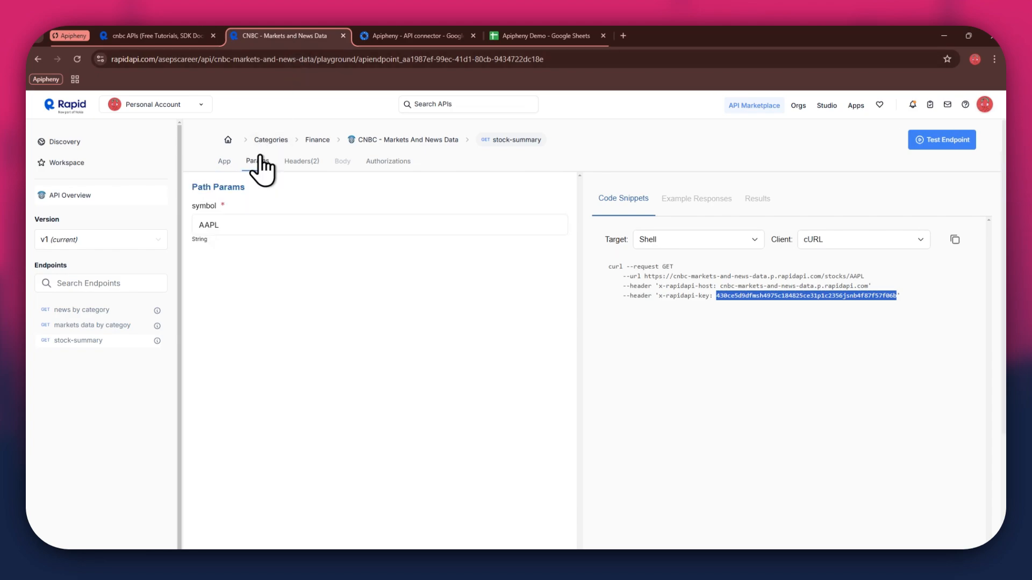
{"action": "double_click", "coordinate": [244, 224]}
{"action": "type", "text": "MSFT"}
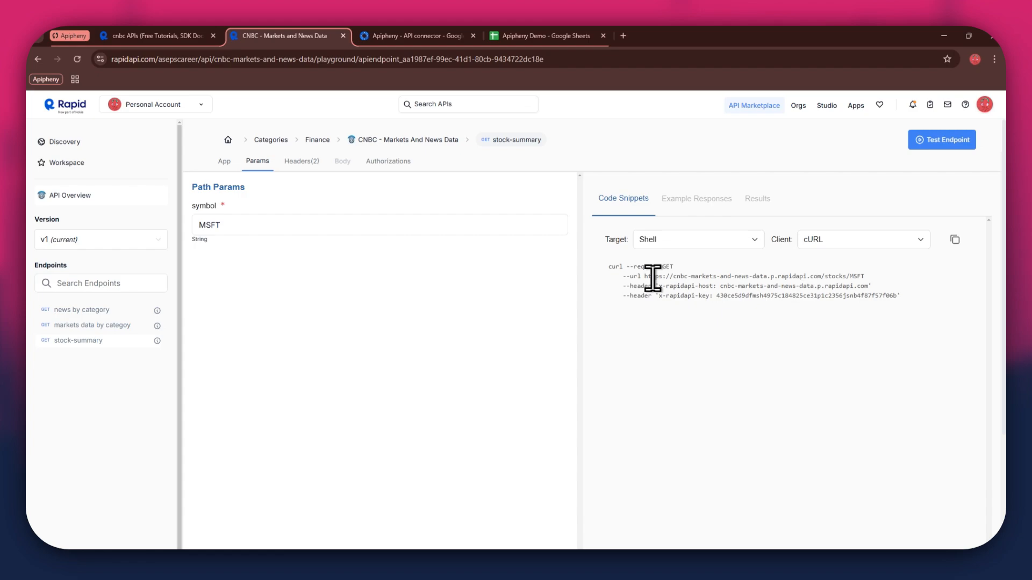
{"action": "left_click_drag", "start_coordinate": [646, 276], "coordinate": [853, 275]}
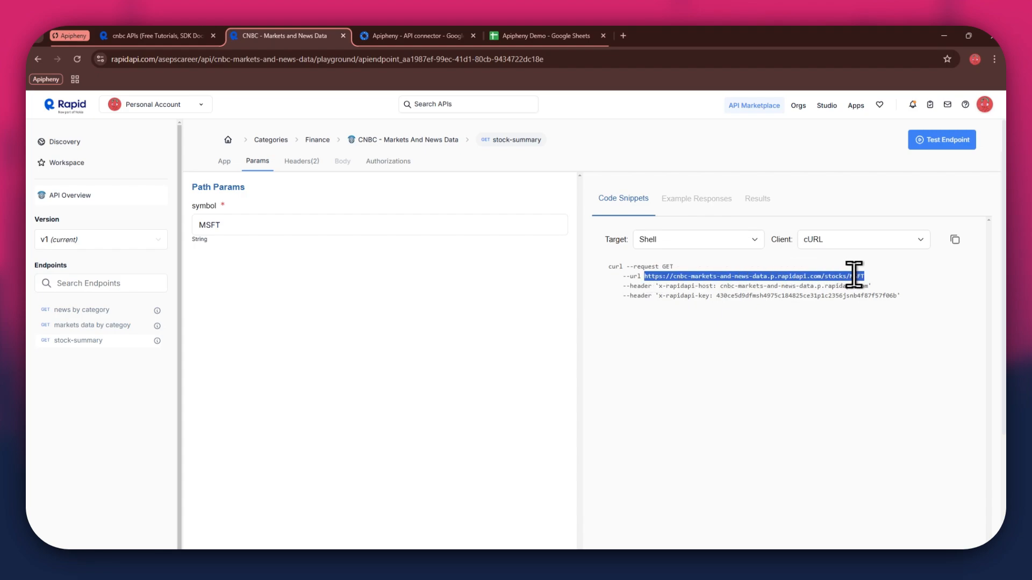
{"action": "left_click", "coordinate": [584, 35]}
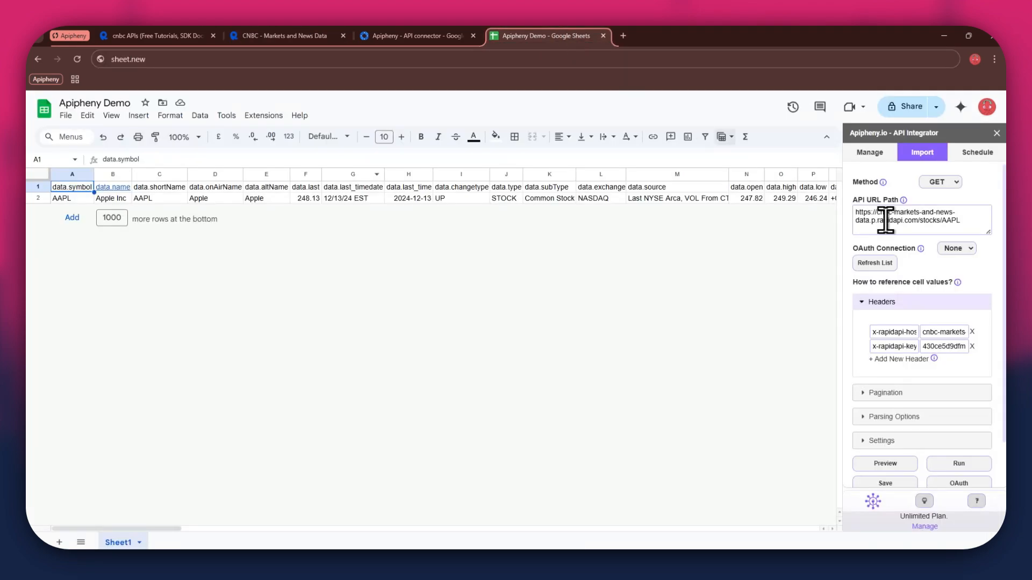
{"action": "triple_click", "coordinate": [967, 223]}
{"action": "key", "text": "ctrl+v"}
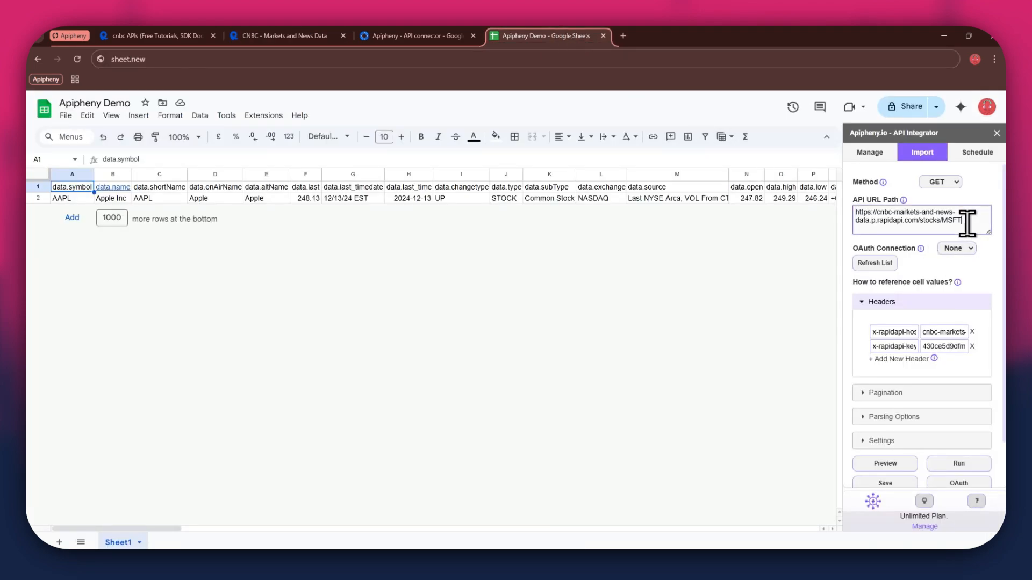
{"action": "left_click", "coordinate": [949, 466]}
{"action": "left_click", "coordinate": [948, 375]}
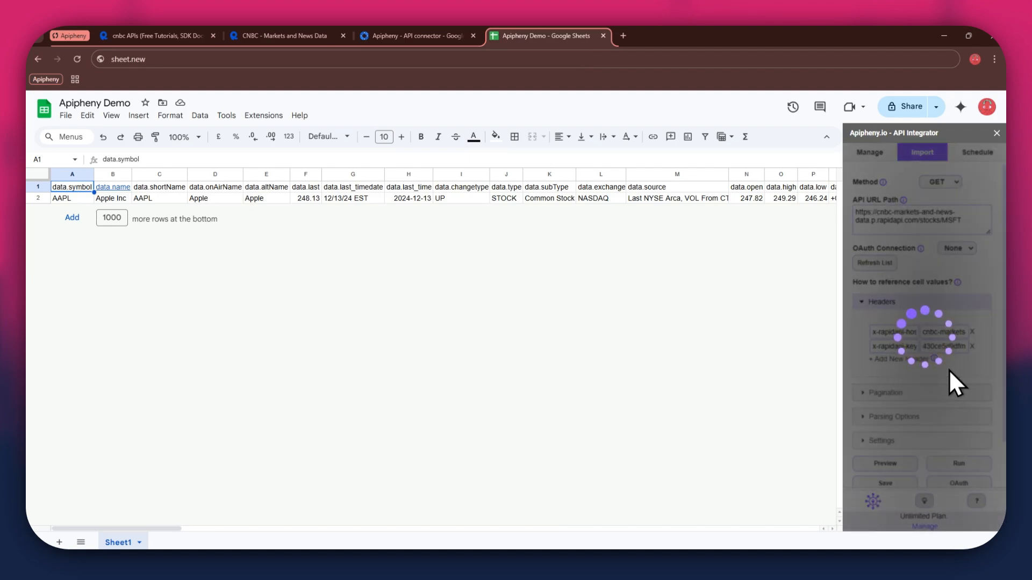